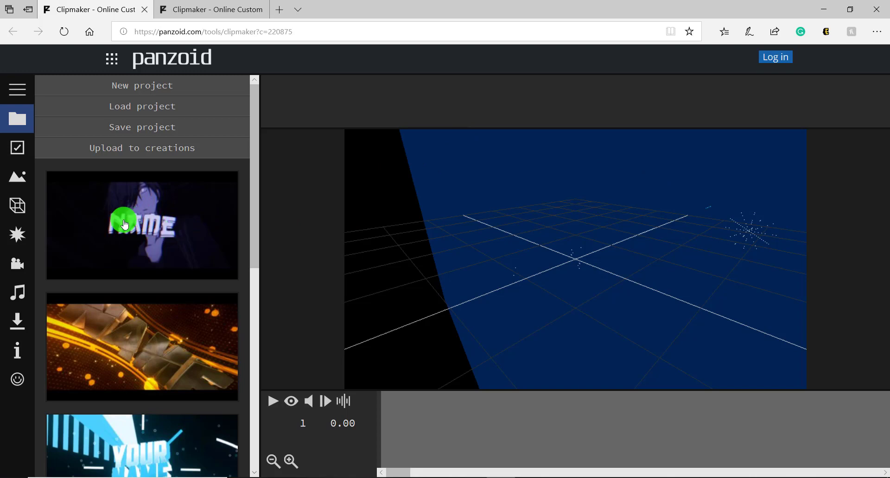
- Look through the sample intro templates, open the full creations gallery and confirm leaving the current project
{"action": "scroll", "coordinate": [158, 241], "scroll_direction": "down", "scroll_amount": 10}
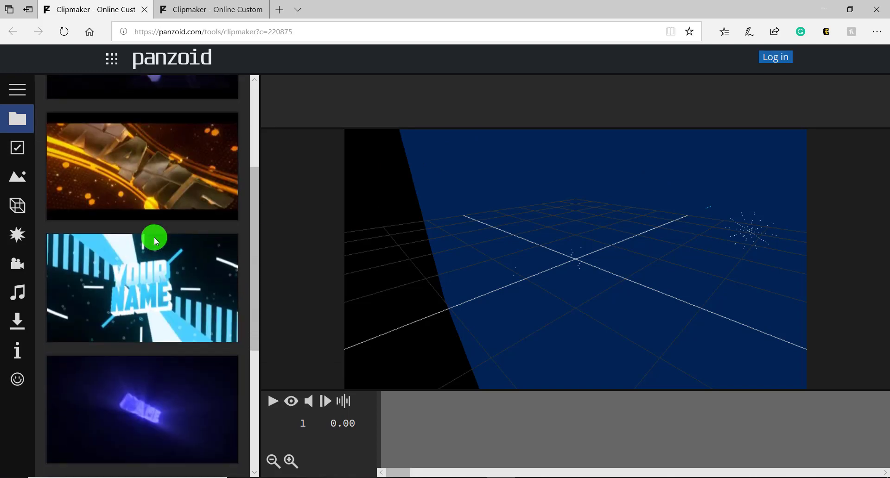
{"action": "scroll", "coordinate": [156, 220], "scroll_direction": "up", "scroll_amount": 10}
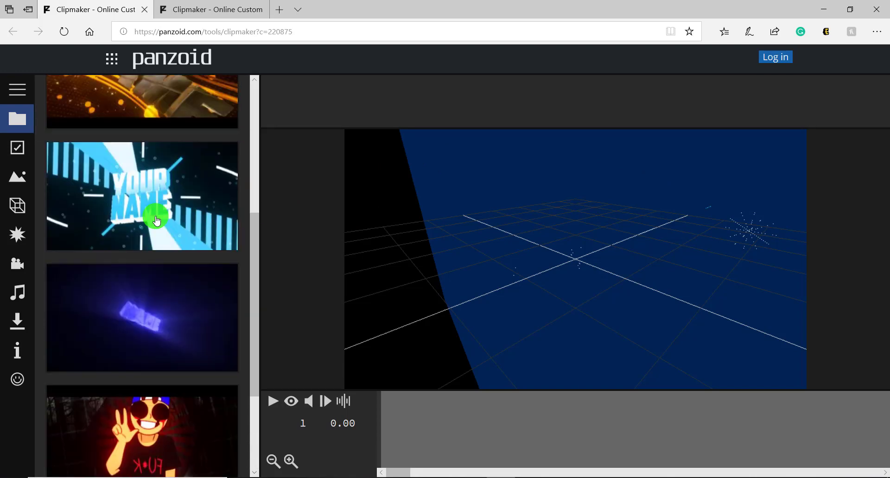
{"action": "scroll", "coordinate": [155, 215], "scroll_direction": "down", "scroll_amount": 10}
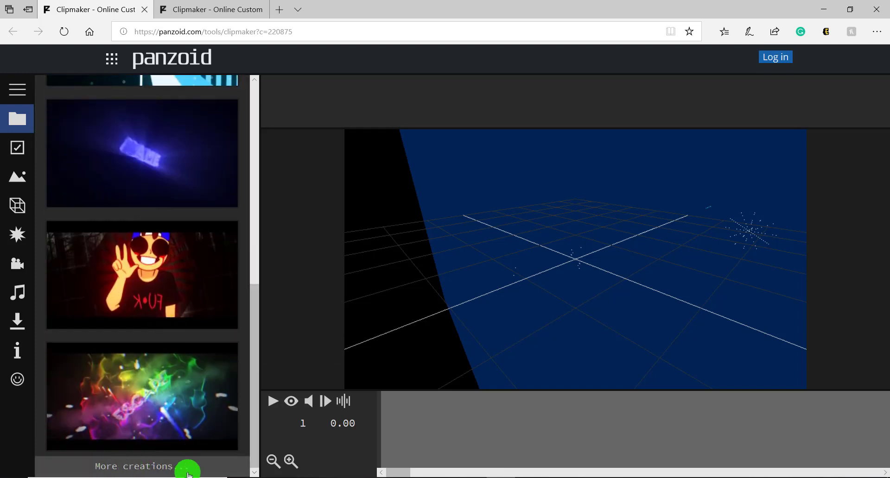
{"action": "left_click", "coordinate": [130, 467]}
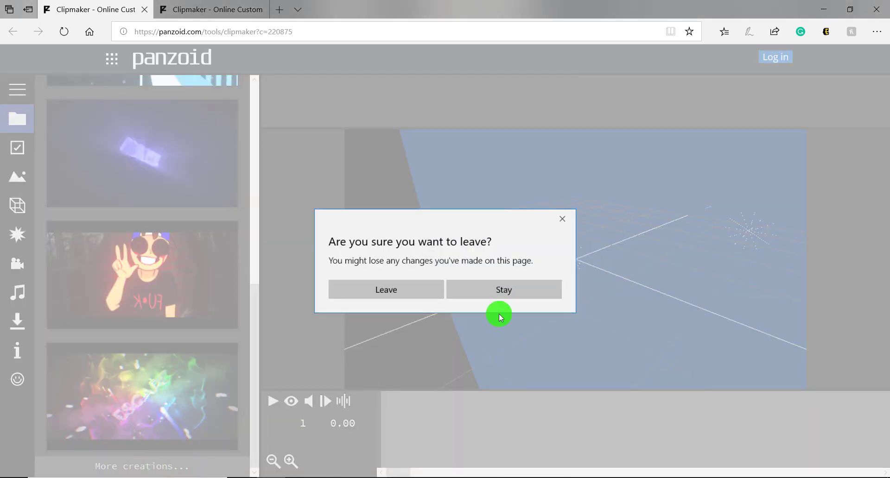
{"action": "left_click", "coordinate": [413, 285]}
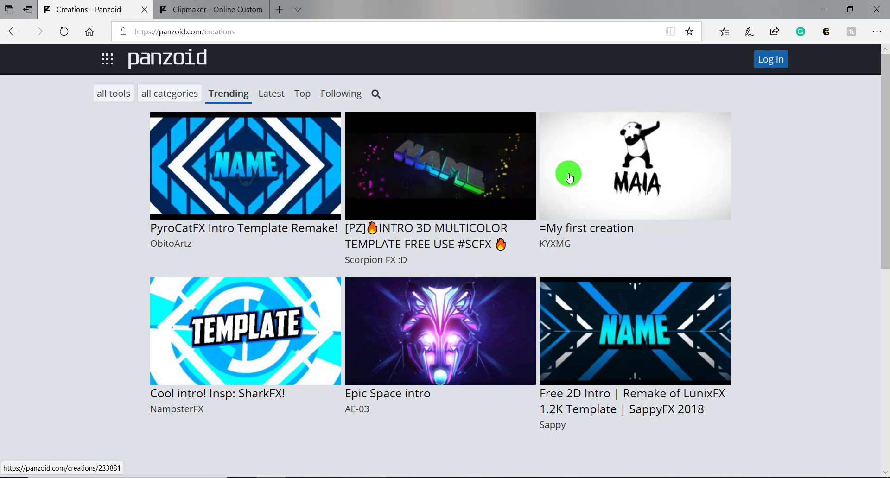
- Browse the trending creations and check which template categories can be filtered
{"action": "scroll", "coordinate": [569, 178], "scroll_direction": "down", "scroll_amount": 10}
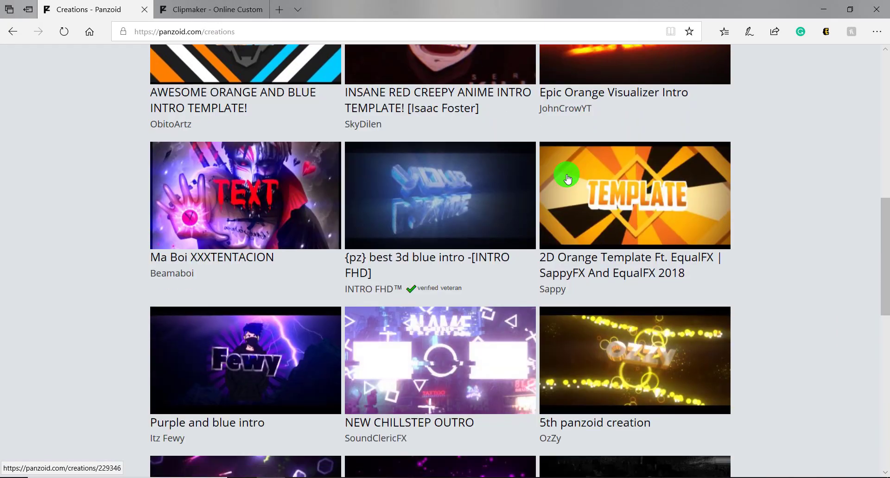
{"action": "scroll", "coordinate": [568, 178], "scroll_direction": "up", "scroll_amount": 10}
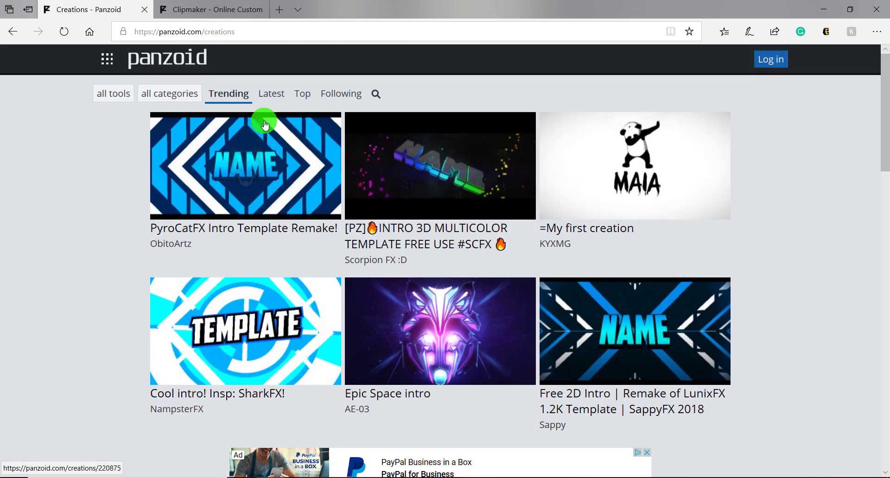
{"action": "left_click", "coordinate": [172, 97]}
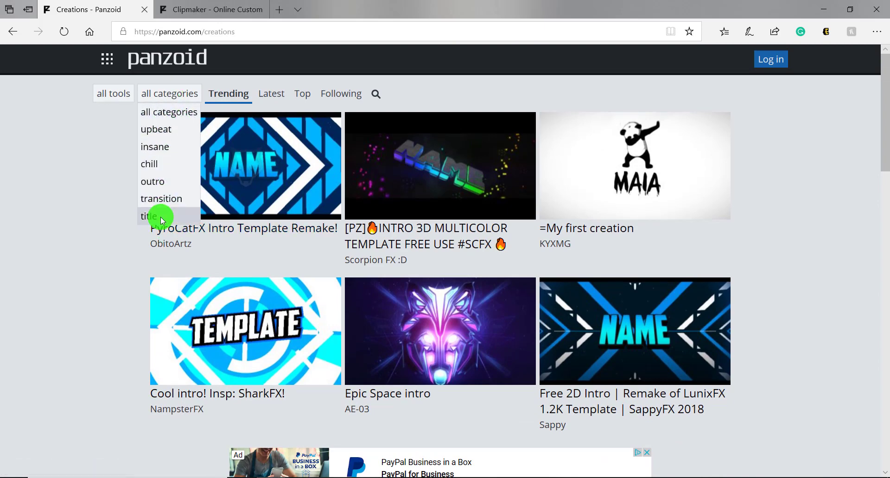
{"action": "left_click", "coordinate": [113, 119]}
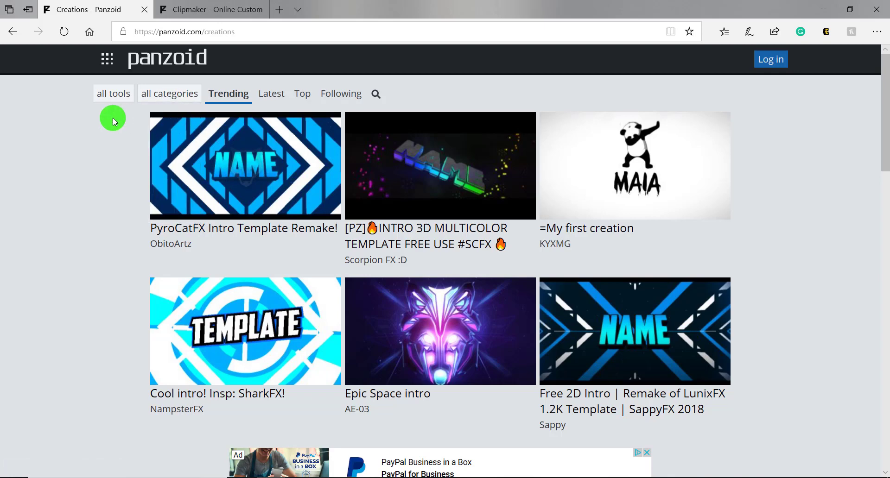
- Return to the open NAME template project, switch to the camera view, and play and pause its preview
{"action": "left_click", "coordinate": [214, 3]}
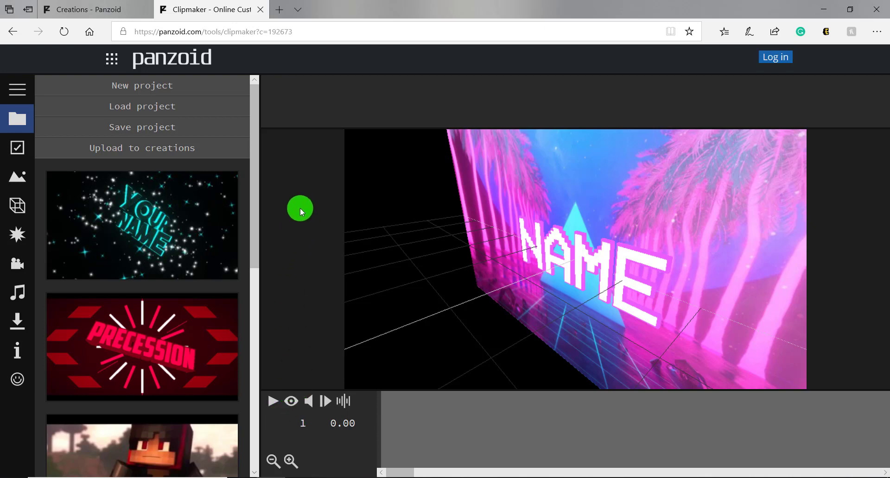
{"action": "left_click", "coordinate": [295, 403]}
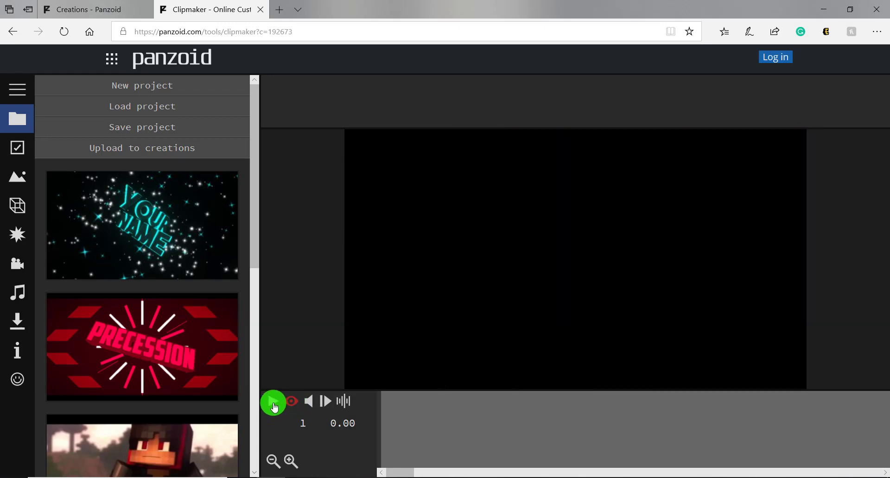
{"action": "left_click", "coordinate": [272, 403]}
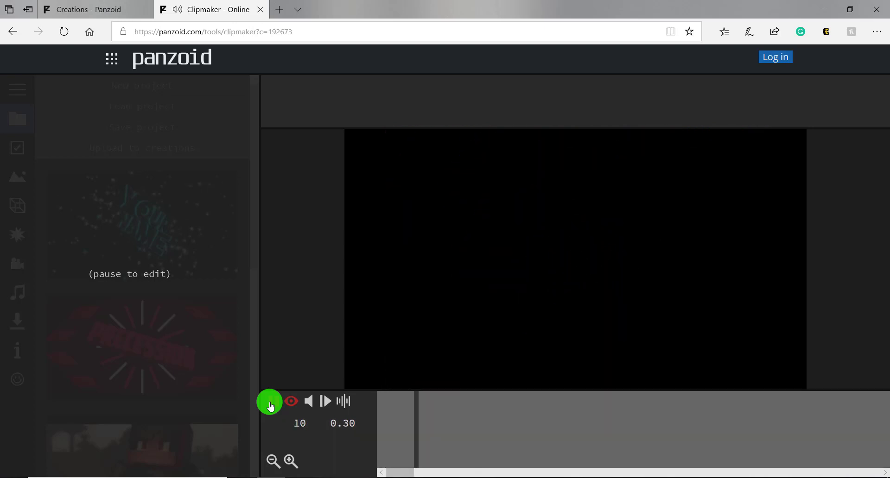
{"action": "left_click", "coordinate": [272, 404]}
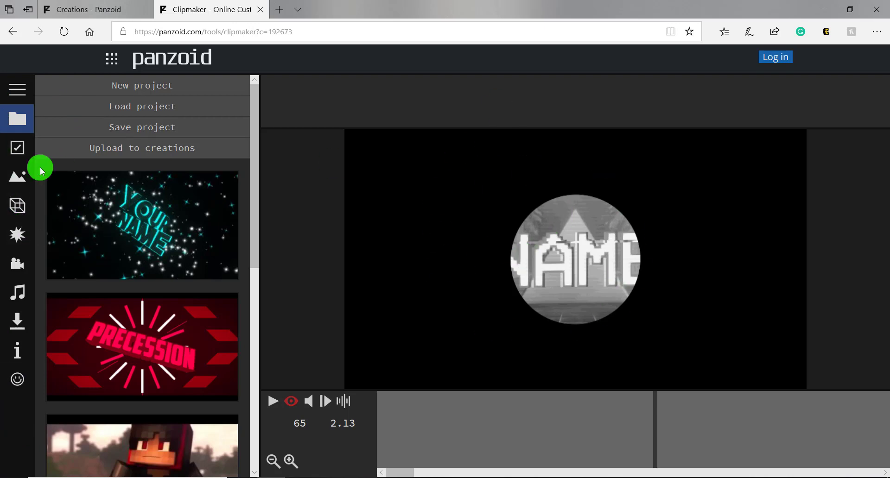
- Review the project's video resolution and frame rate choices and the available scene types
{"action": "left_click", "coordinate": [16, 142]}
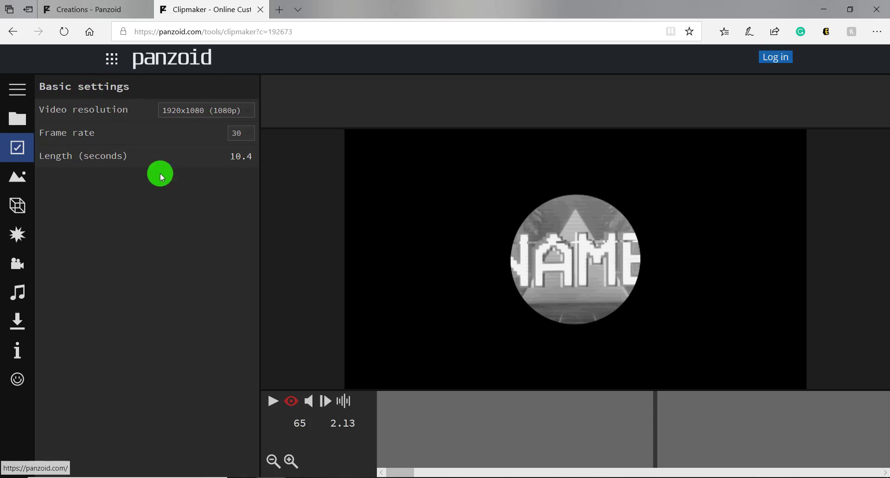
{"action": "left_click", "coordinate": [248, 111]}
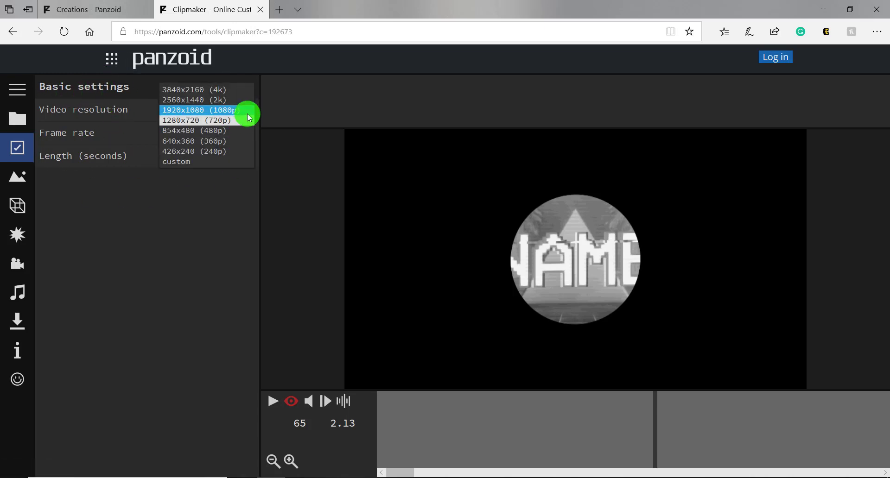
{"action": "left_click", "coordinate": [248, 113]}
{"action": "left_click", "coordinate": [246, 139]}
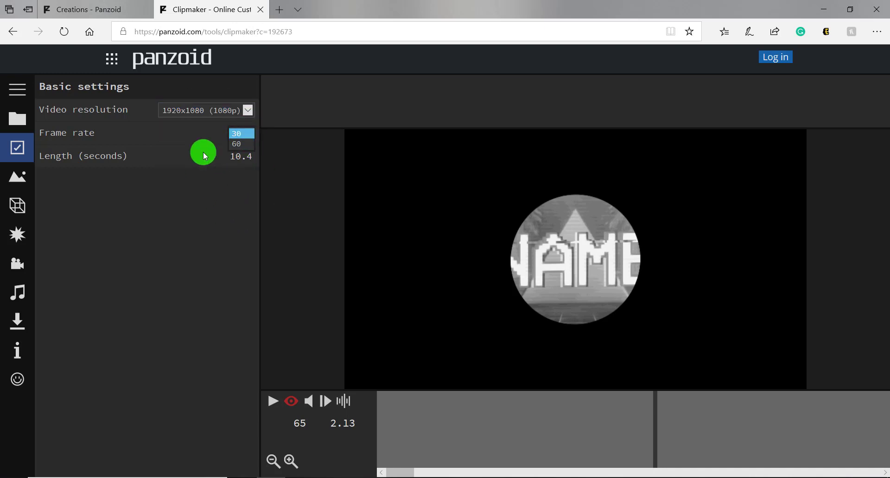
{"action": "left_click", "coordinate": [181, 188]}
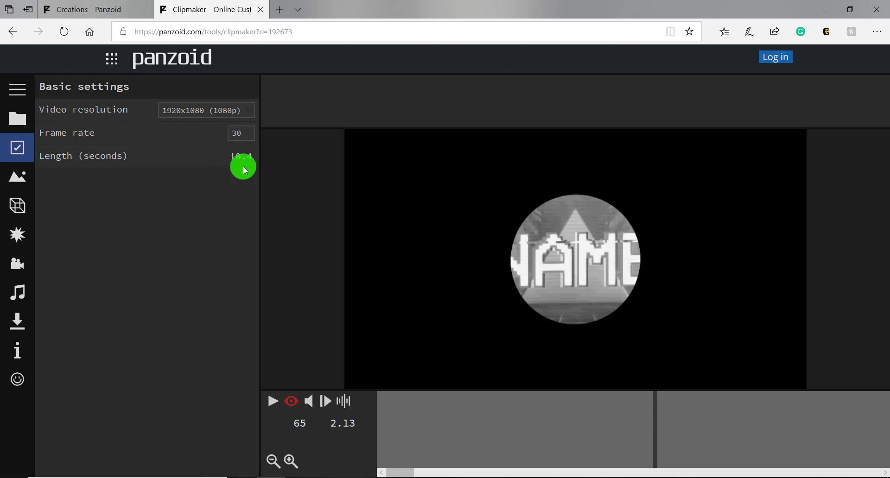
{"action": "left_click", "coordinate": [18, 176]}
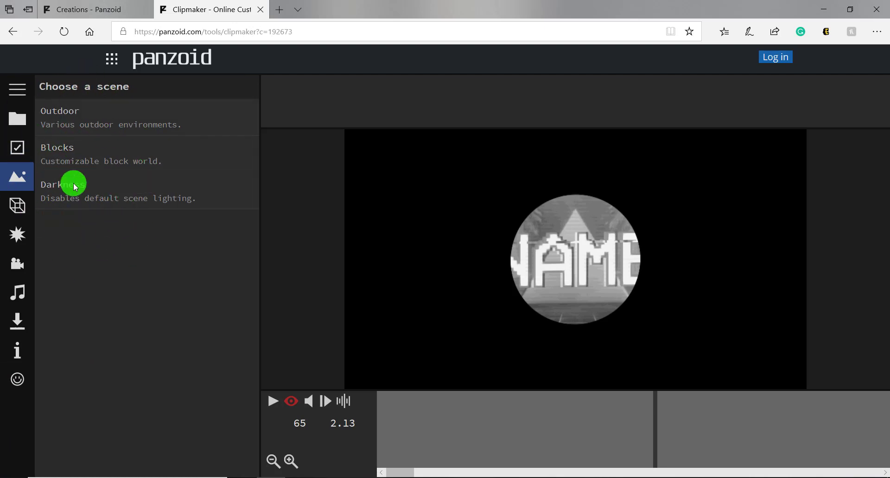
- Select the first NAME text object in the project and place the cursor in its text content
{"action": "left_click", "coordinate": [10, 209]}
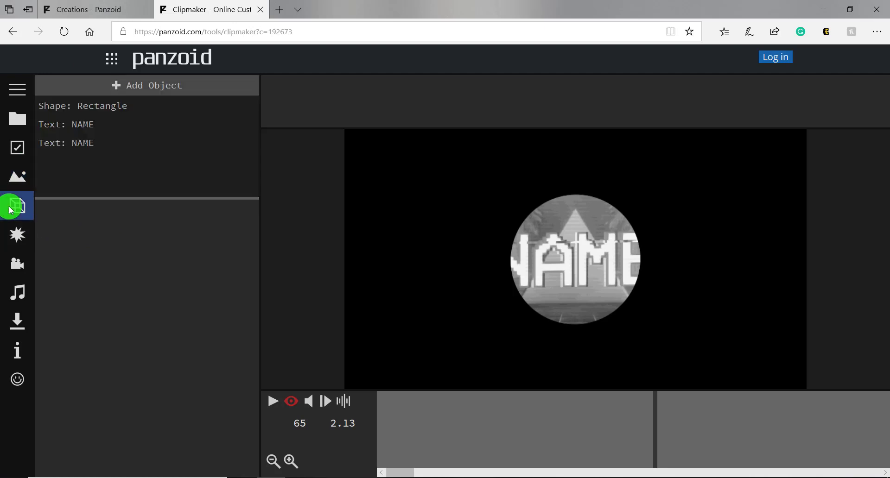
{"action": "left_click", "coordinate": [79, 126]}
{"action": "left_click", "coordinate": [79, 127]}
{"action": "left_click", "coordinate": [79, 127]}
{"action": "left_click", "coordinate": [77, 246]}
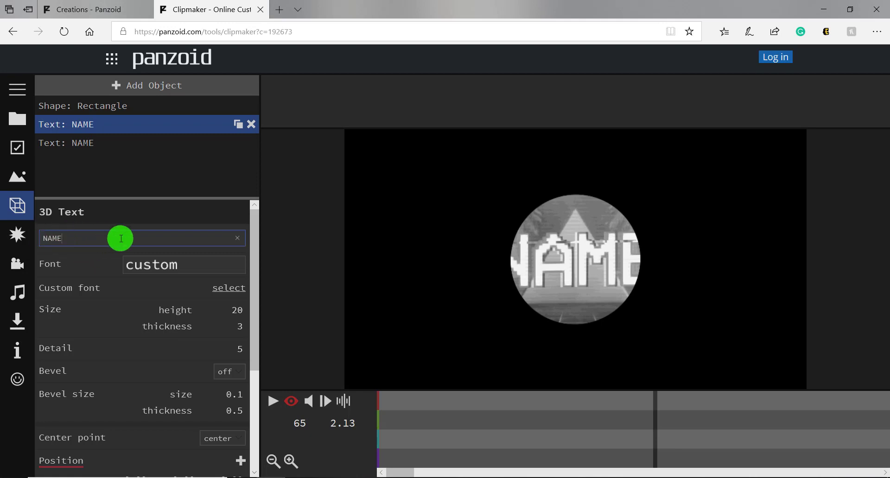
- Examine the font choices for the NAME text and the custom font file selection without choosing a font
{"action": "left_click", "coordinate": [176, 271]}
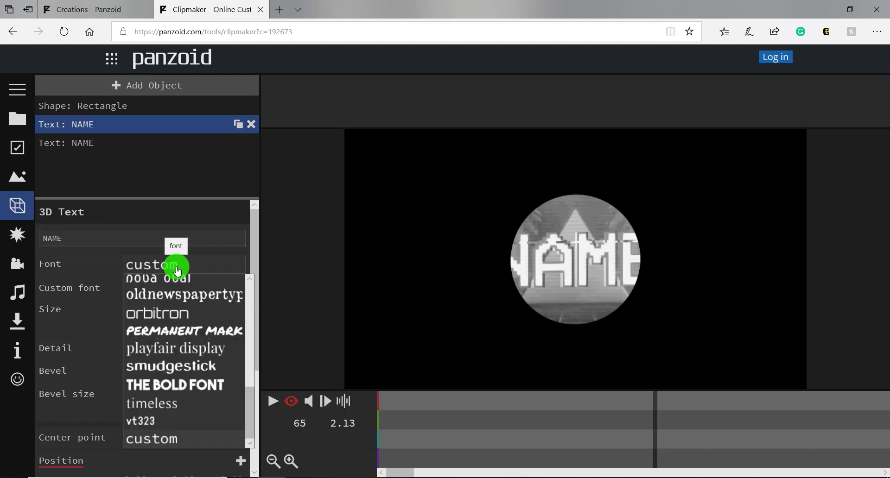
{"action": "left_click", "coordinate": [89, 260]}
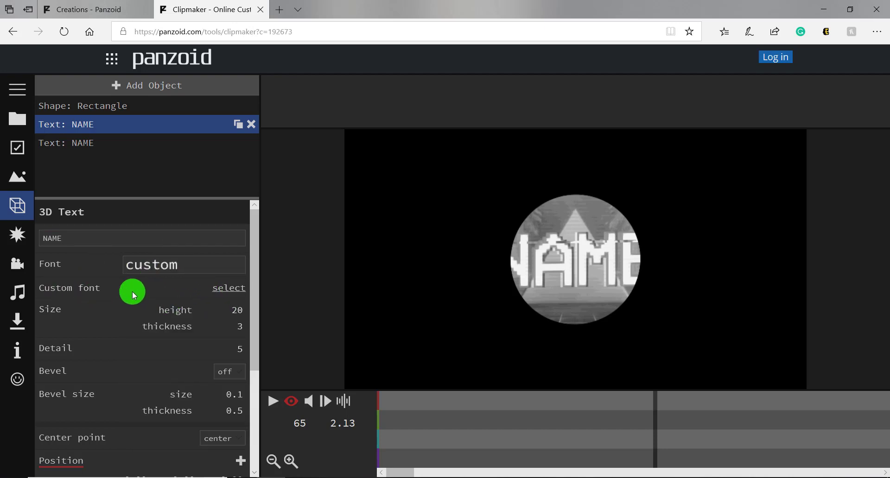
{"action": "left_click", "coordinate": [227, 288]}
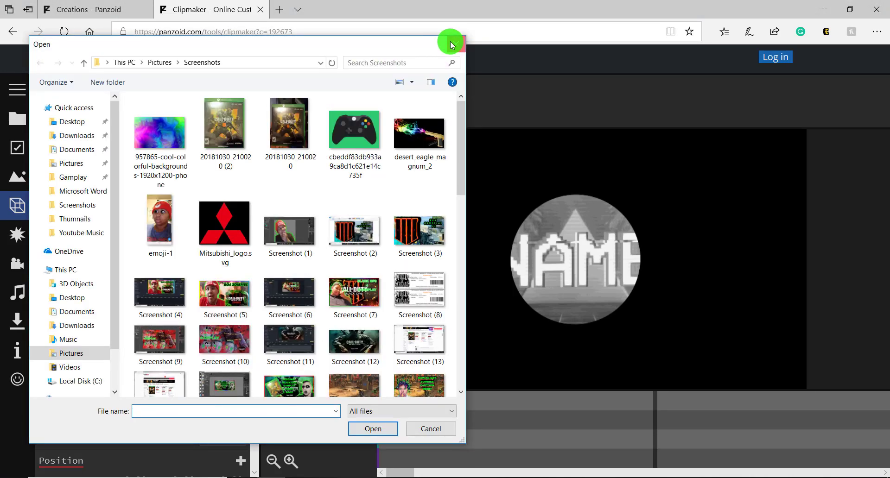
{"action": "left_click", "coordinate": [451, 45]}
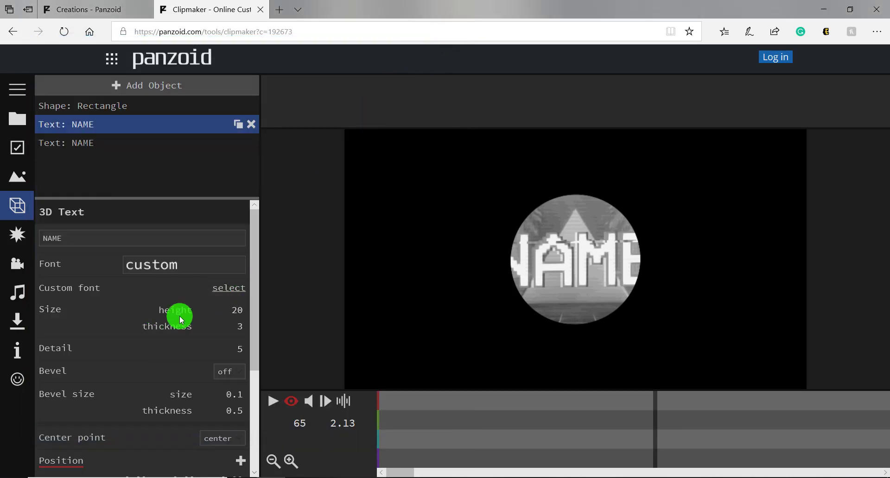
- Review the NAME text's size, bevel, position, rotation, scale, appearance and color settings
{"action": "scroll", "coordinate": [180, 314], "scroll_direction": "down", "scroll_amount": 4}
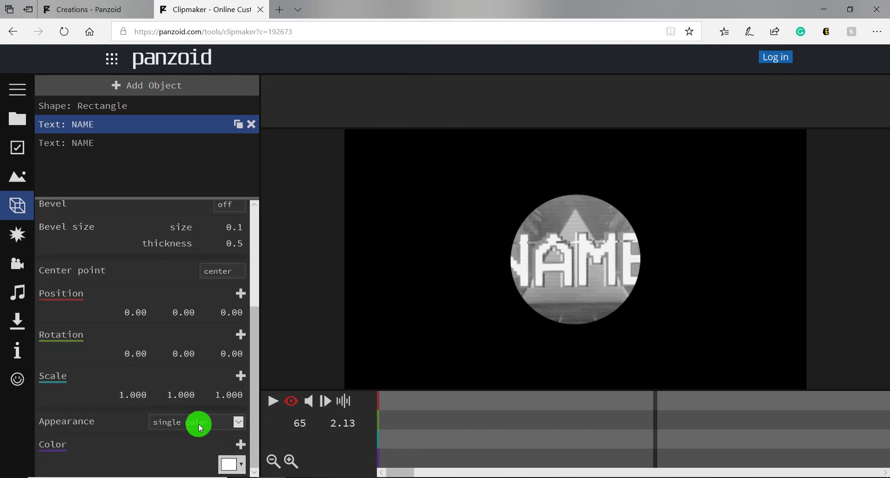
{"action": "scroll", "coordinate": [179, 324], "scroll_direction": "up", "scroll_amount": 4}
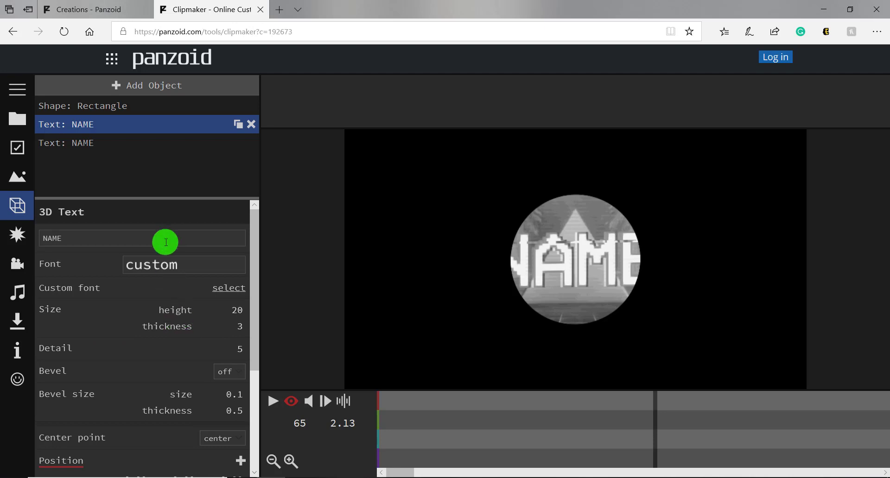
{"action": "scroll", "coordinate": [155, 248], "scroll_direction": "down", "scroll_amount": 4}
{"action": "scroll", "coordinate": [152, 246], "scroll_direction": "up", "scroll_amount": 4}
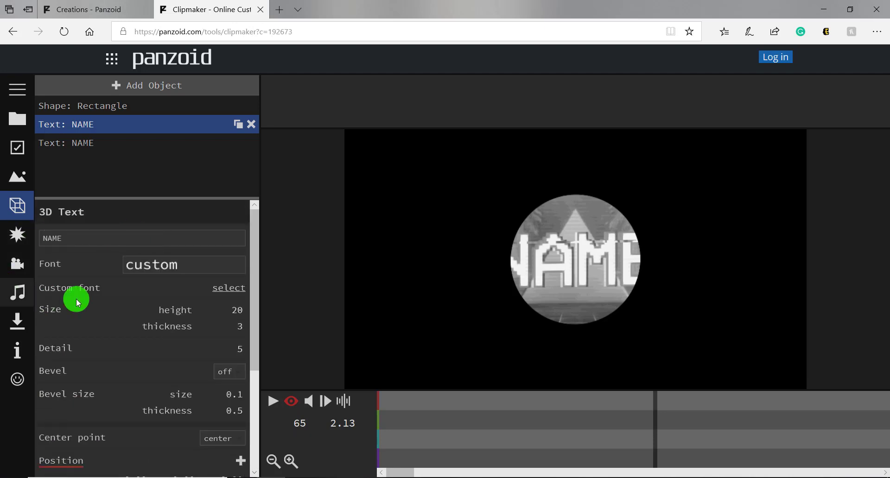
- Browse further down the trending creations gallery for intro templates and return to the Clipmaker project
{"action": "left_click", "coordinate": [58, 11]}
{"action": "scroll", "coordinate": [600, 263], "scroll_direction": "down", "scroll_amount": 5}
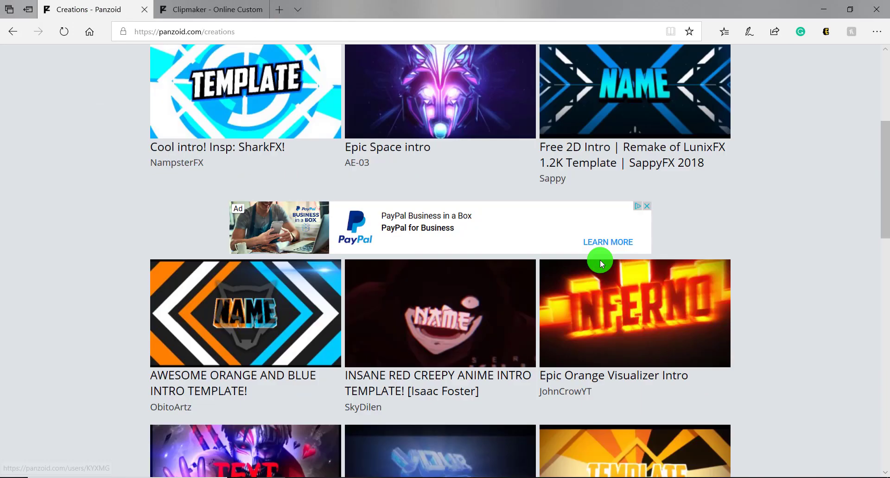
{"action": "scroll", "coordinate": [752, 206], "scroll_direction": "down", "scroll_amount": 6}
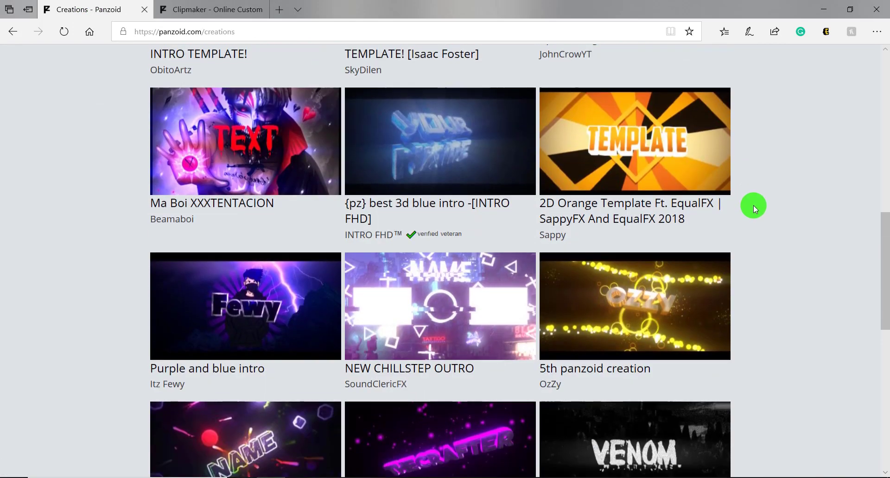
{"action": "scroll", "coordinate": [752, 204], "scroll_direction": "down", "scroll_amount": 4}
{"action": "scroll", "coordinate": [753, 204], "scroll_direction": "down", "scroll_amount": 5}
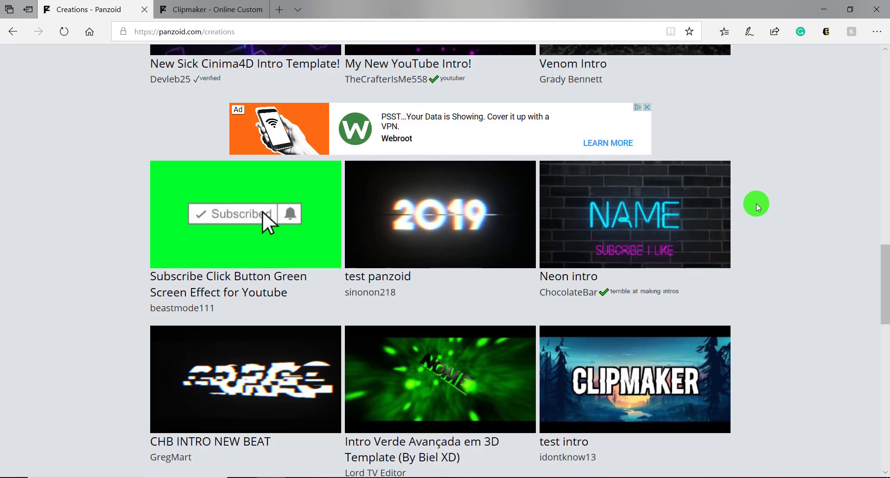
{"action": "scroll", "coordinate": [755, 204], "scroll_direction": "down", "scroll_amount": 3}
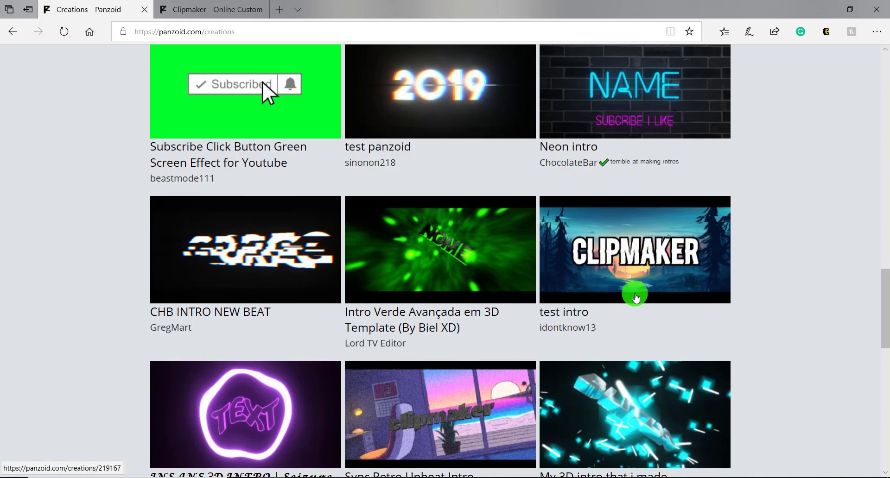
{"action": "scroll", "coordinate": [810, 249], "scroll_direction": "down", "scroll_amount": 5}
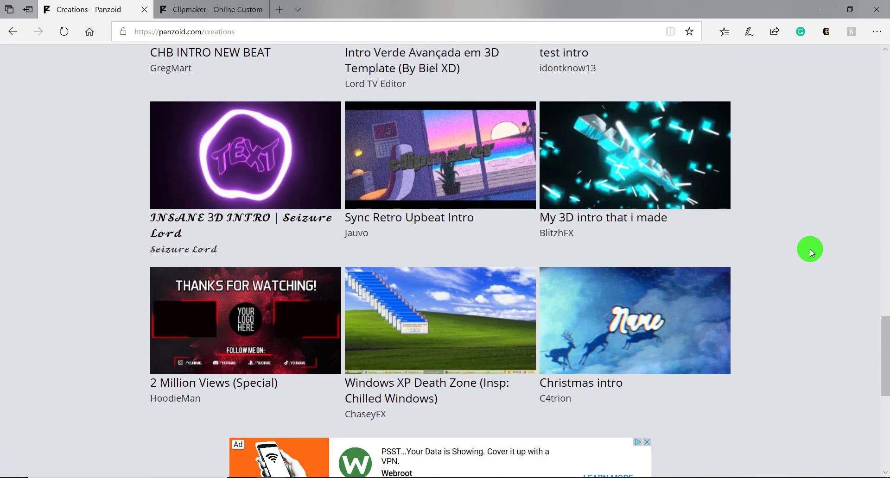
{"action": "scroll", "coordinate": [810, 249], "scroll_direction": "up", "scroll_amount": 15}
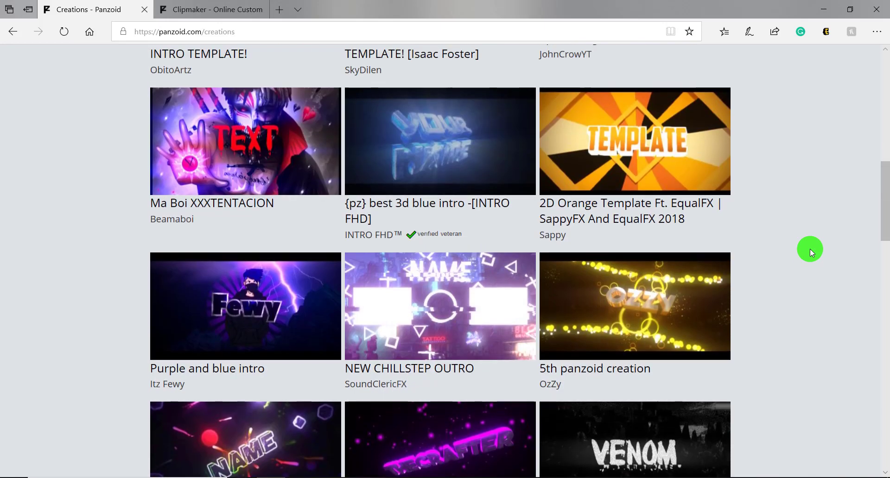
{"action": "scroll", "coordinate": [810, 249], "scroll_direction": "up", "scroll_amount": 10}
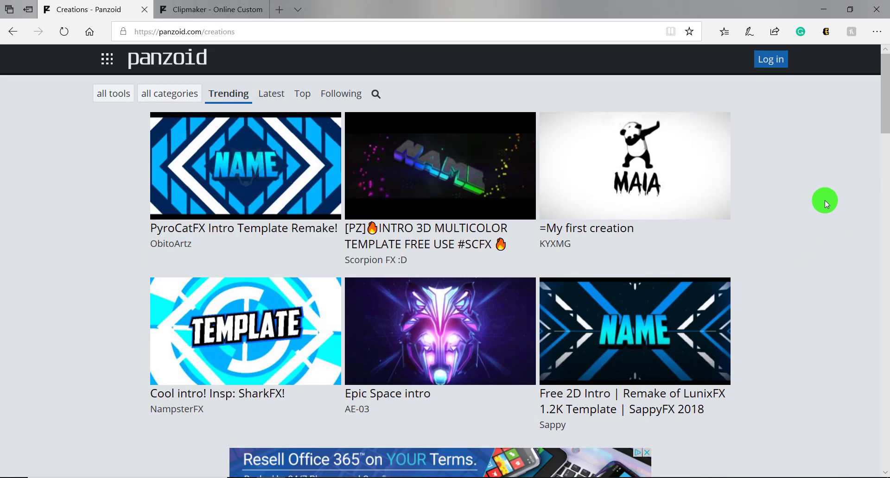
{"action": "left_click", "coordinate": [213, 10]}
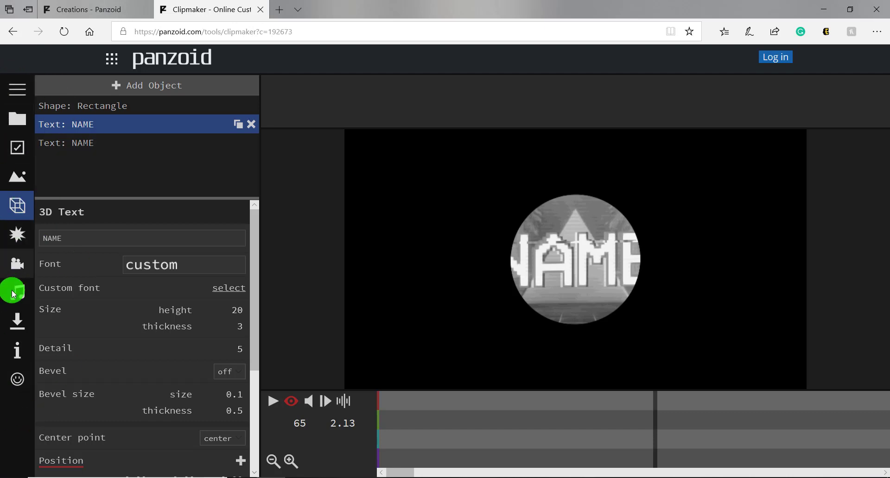
- Review the list of effects applied in the project, from Antialiasing down to Wavy
{"action": "left_click", "coordinate": [27, 247]}
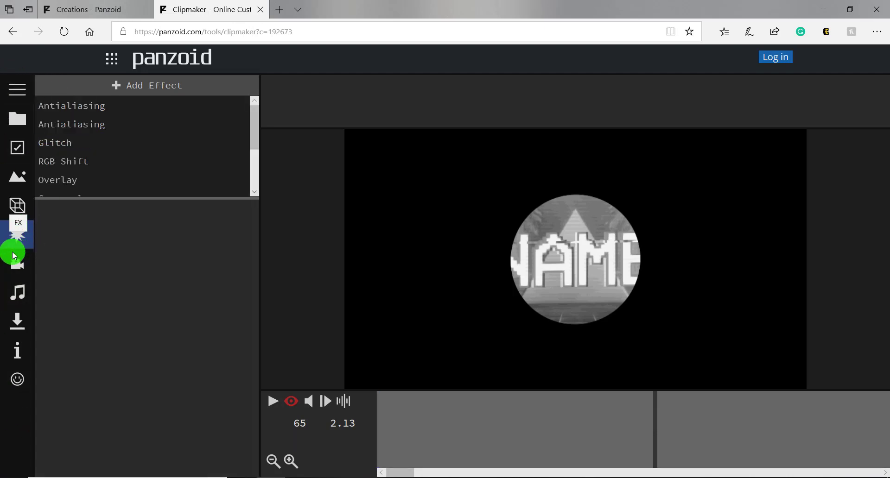
{"action": "scroll", "coordinate": [167, 120], "scroll_direction": "down", "scroll_amount": 2}
{"action": "scroll", "coordinate": [167, 120], "scroll_direction": "down", "scroll_amount": 2}
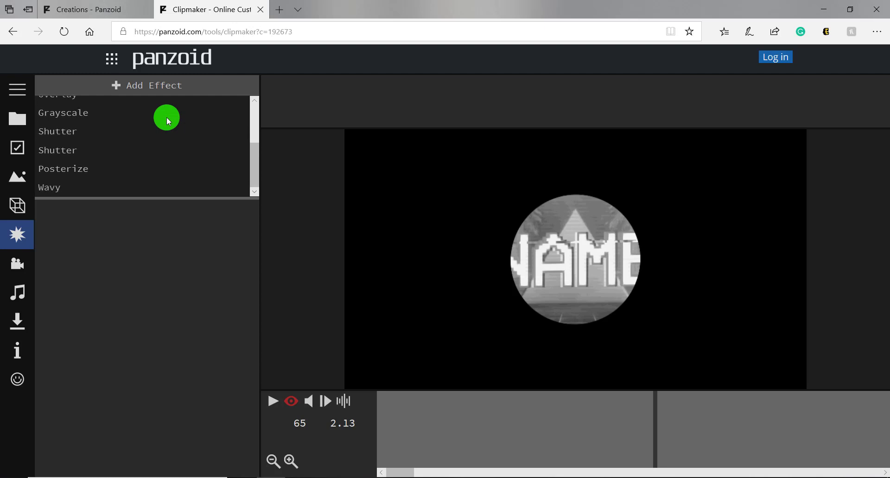
{"action": "scroll", "coordinate": [145, 163], "scroll_direction": "up", "scroll_amount": 4}
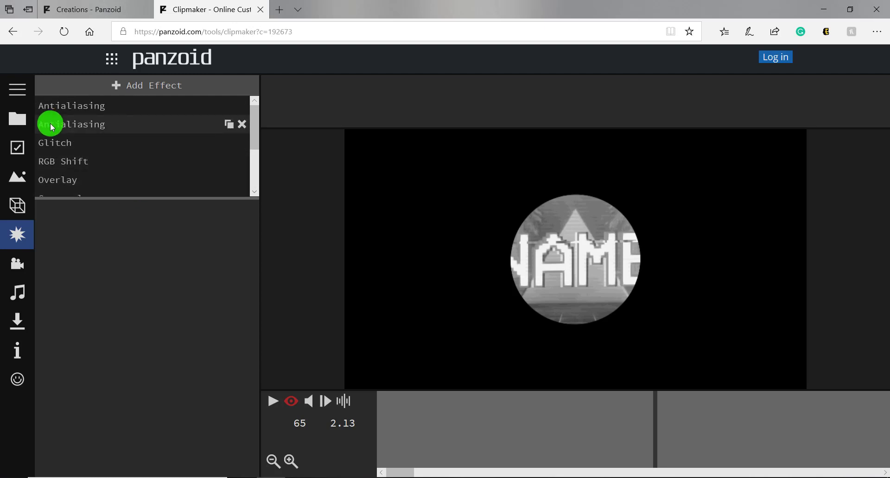
{"action": "scroll", "coordinate": [145, 147], "scroll_direction": "down", "scroll_amount": 1}
{"action": "scroll", "coordinate": [133, 103], "scroll_direction": "down", "scroll_amount": 1}
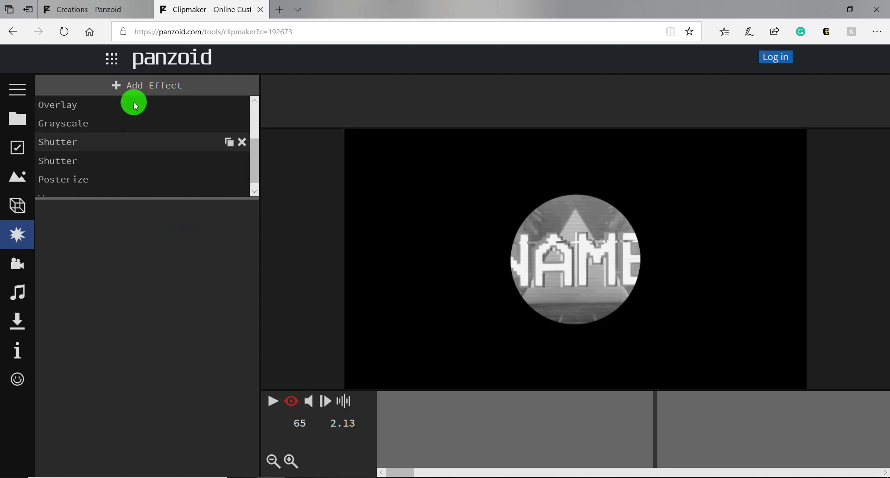
{"action": "scroll", "coordinate": [143, 149], "scroll_direction": "up", "scroll_amount": 3}
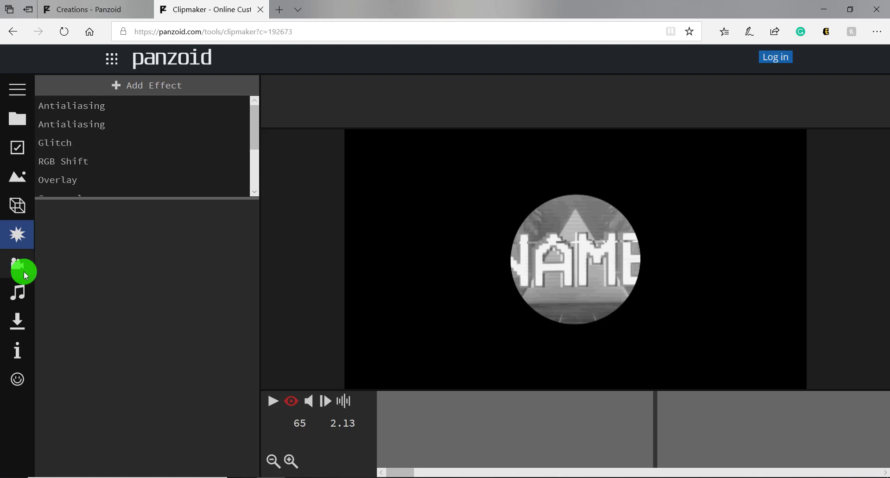
- Review the camera animation and audio track settings, including the audio file selection, without choosing a file
{"action": "left_click", "coordinate": [26, 275]}
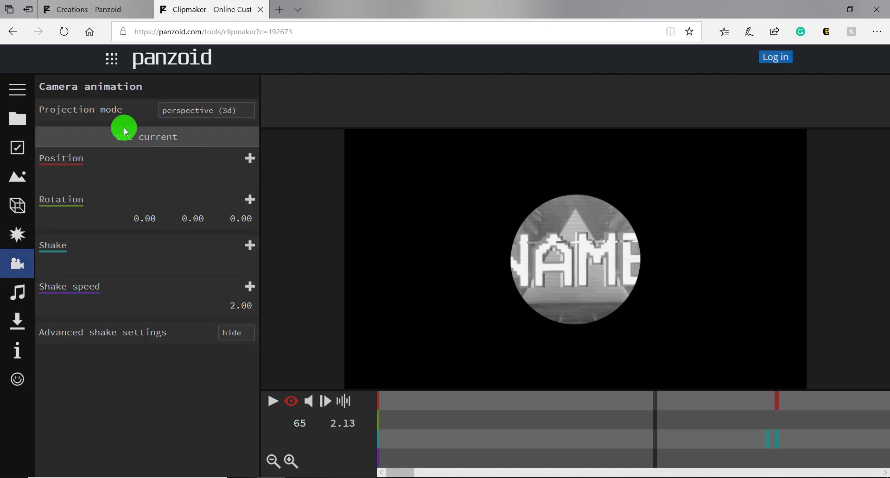
{"action": "left_click", "coordinate": [14, 295]}
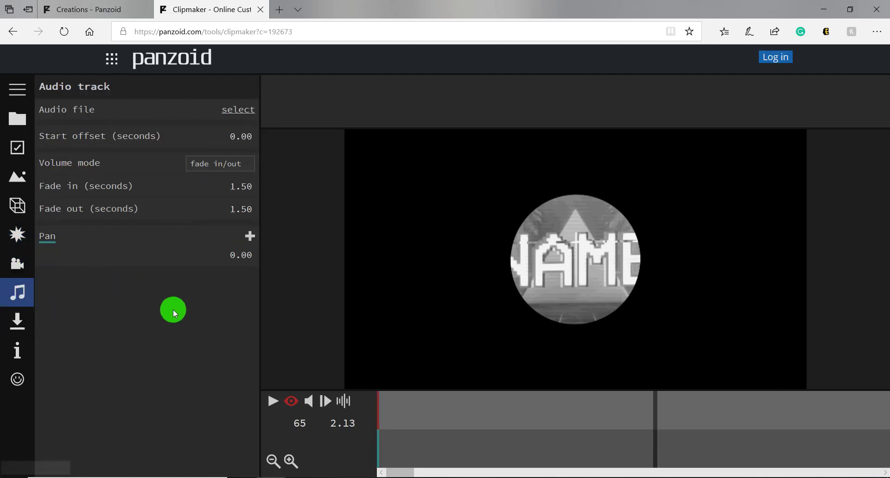
{"action": "left_click", "coordinate": [233, 115]}
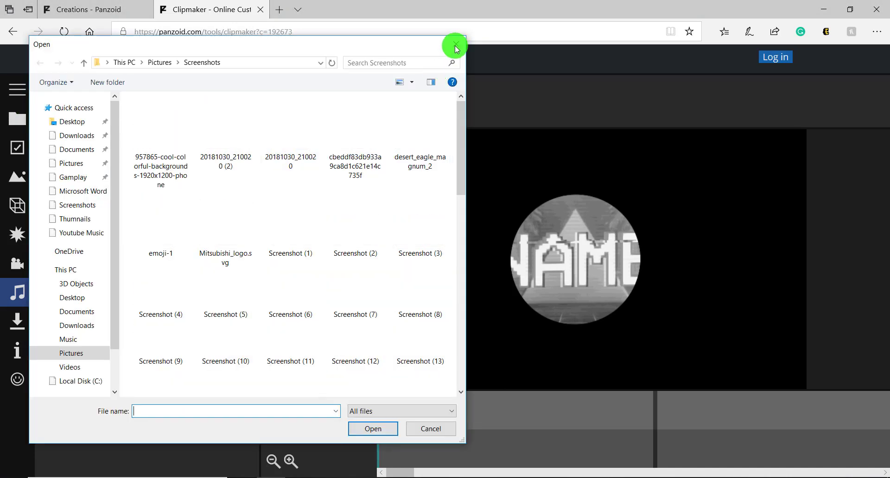
{"action": "left_click", "coordinate": [456, 44]}
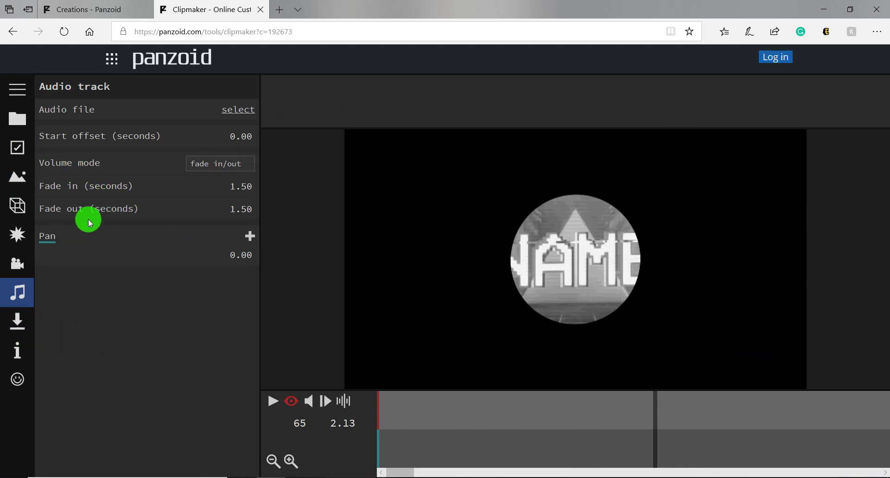
- Examine the render mode and format choices for downloading the video, leaving both unchanged
{"action": "left_click", "coordinate": [18, 324]}
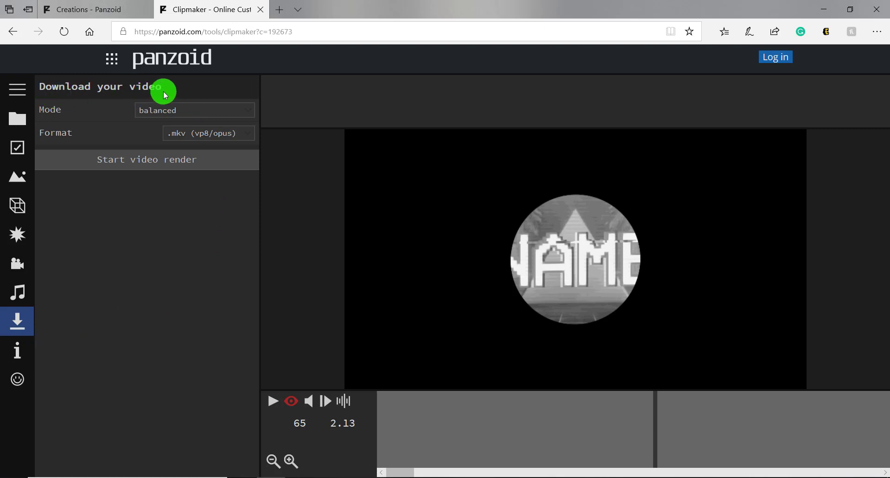
{"action": "left_click", "coordinate": [249, 113]}
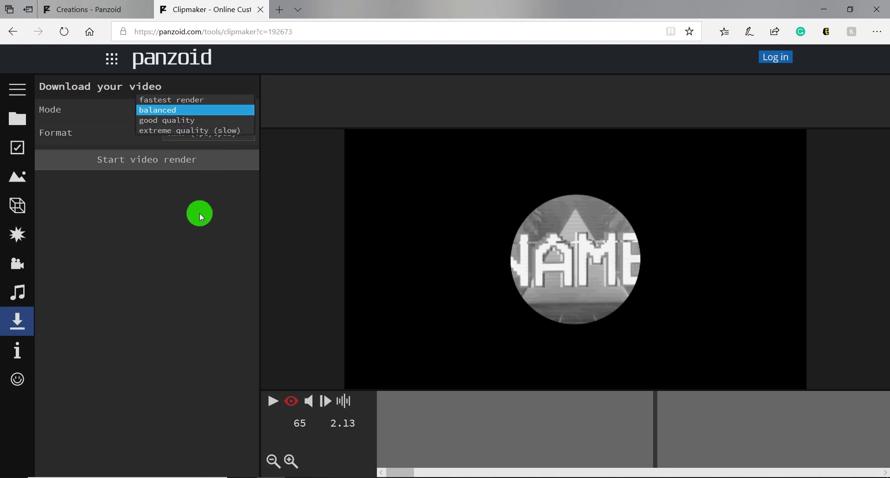
{"action": "left_click", "coordinate": [199, 213]}
{"action": "left_click", "coordinate": [246, 133]}
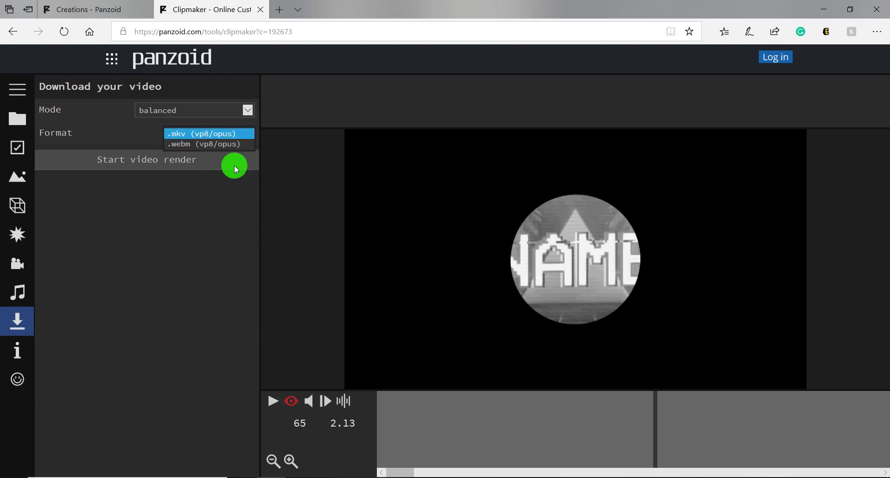
{"action": "left_click", "coordinate": [172, 215]}
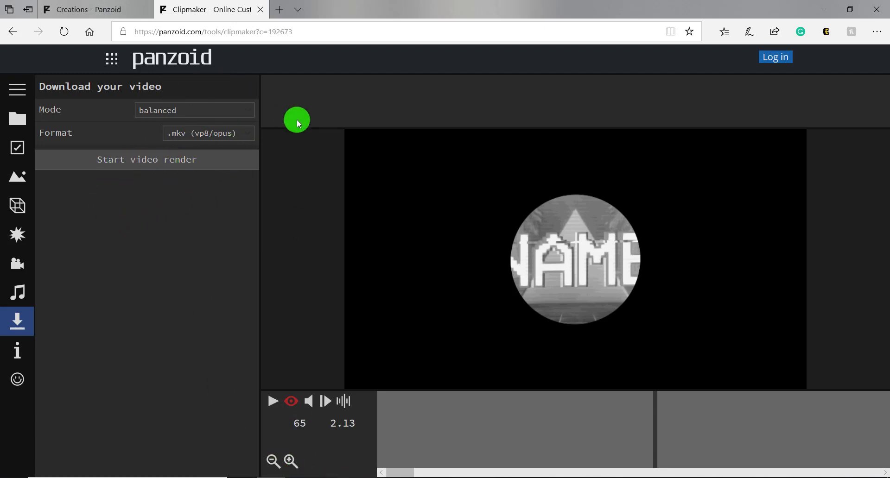
- View the project options for creating, loading, saving and uploading a project, along with the sample templates
{"action": "left_click", "coordinate": [827, 10]}
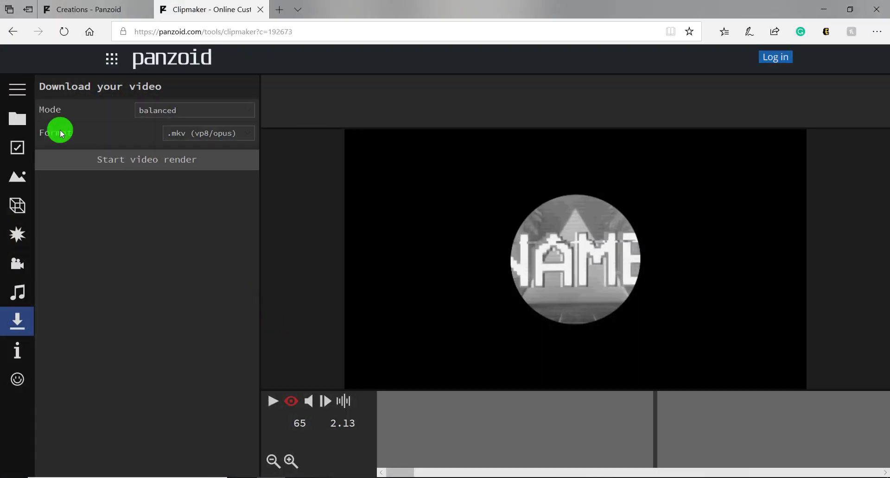
{"action": "left_click", "coordinate": [24, 89]}
{"action": "left_click", "coordinate": [30, 87]}
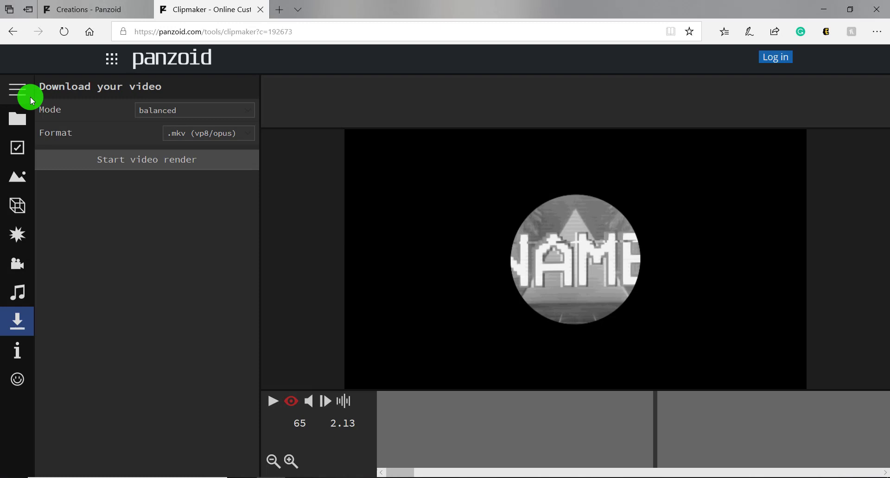
{"action": "left_click", "coordinate": [18, 119]}
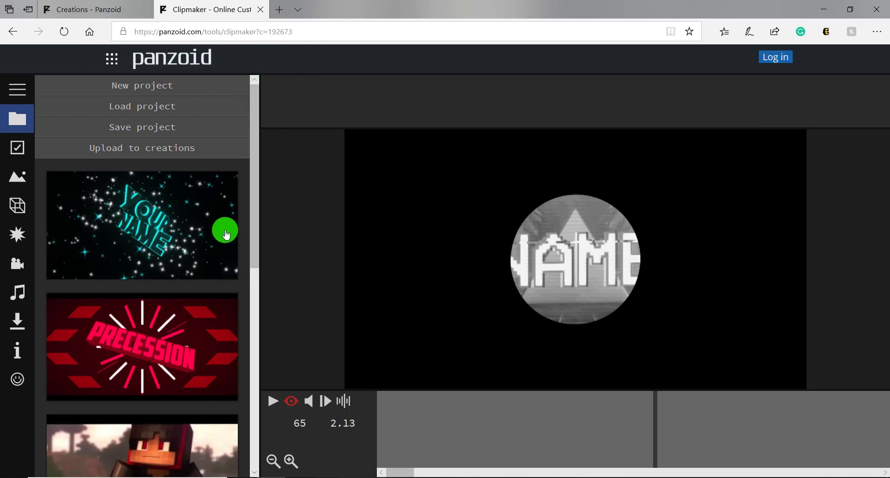
- Return to the trending creations gallery and browse its intro templates
{"action": "left_click", "coordinate": [119, 8]}
{"action": "scroll", "coordinate": [527, 290], "scroll_direction": "down", "scroll_amount": 5}
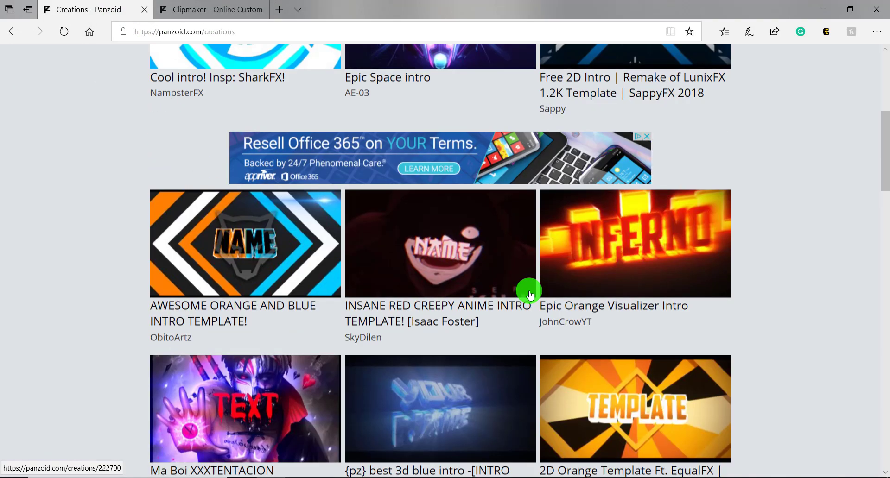
{"action": "scroll", "coordinate": [532, 290], "scroll_direction": "down", "scroll_amount": 8}
{"action": "scroll", "coordinate": [537, 278], "scroll_direction": "down", "scroll_amount": 6}
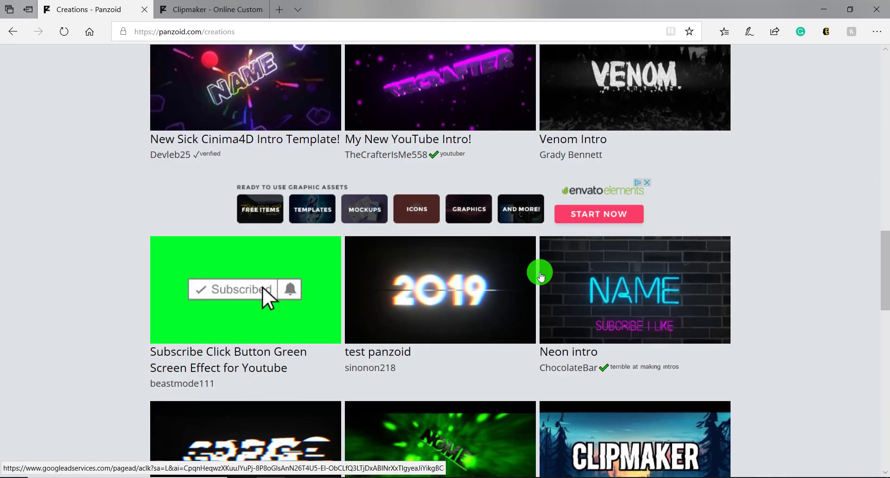
{"action": "scroll", "coordinate": [540, 268], "scroll_direction": "down", "scroll_amount": 3}
{"action": "scroll", "coordinate": [357, 179], "scroll_direction": "up", "scroll_amount": 3}
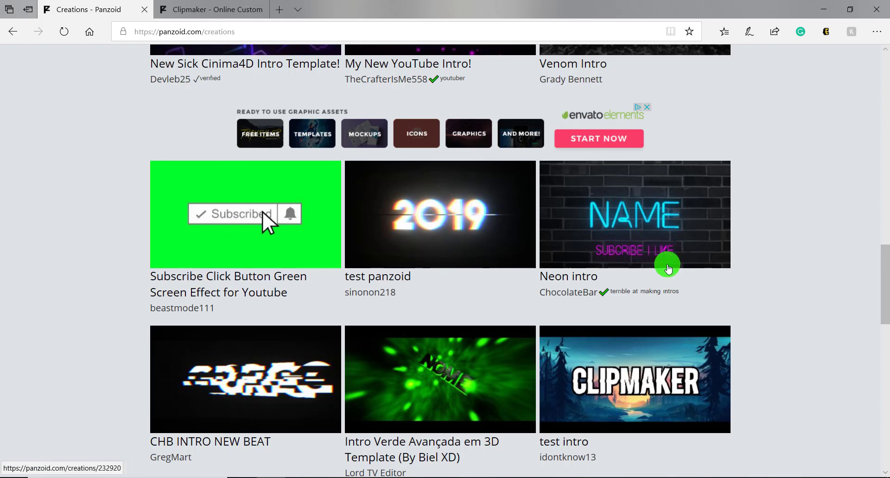
{"action": "scroll", "coordinate": [749, 253], "scroll_direction": "down", "scroll_amount": 3}
{"action": "scroll", "coordinate": [736, 255], "scroll_direction": "down", "scroll_amount": 3}
{"action": "scroll", "coordinate": [461, 193], "scroll_direction": "up", "scroll_amount": 4}
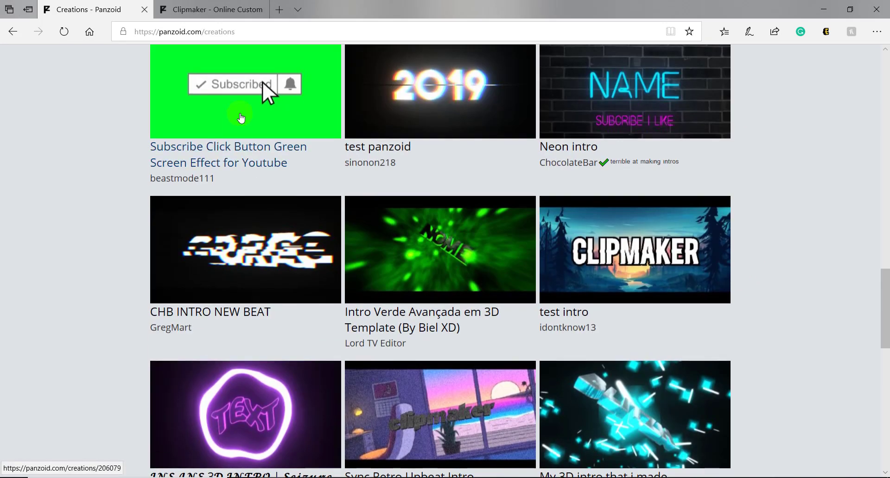
{"action": "scroll", "coordinate": [765, 262], "scroll_direction": "up", "scroll_amount": 3}
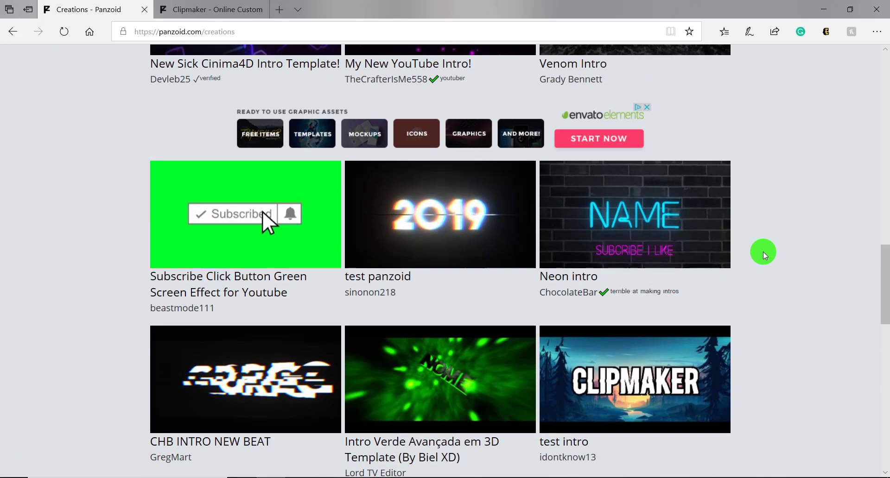
{"action": "scroll", "coordinate": [781, 213], "scroll_direction": "down", "scroll_amount": 12}
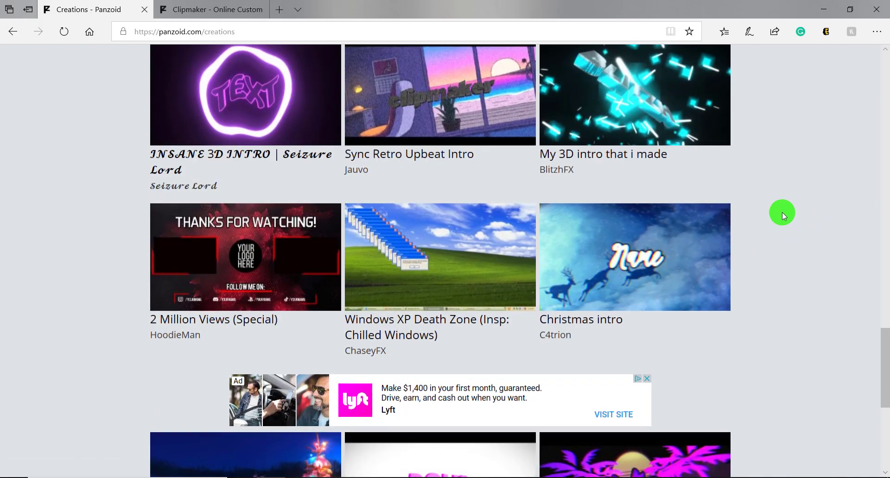
{"action": "scroll", "coordinate": [780, 214], "scroll_direction": "up", "scroll_amount": 5}
{"action": "scroll", "coordinate": [779, 212], "scroll_direction": "up", "scroll_amount": 20}
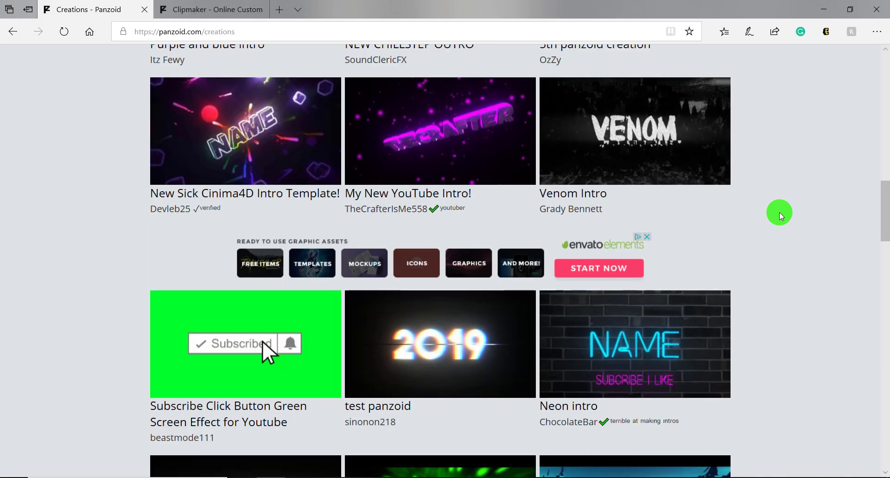
{"action": "scroll", "coordinate": [778, 211], "scroll_direction": "up", "scroll_amount": 7}
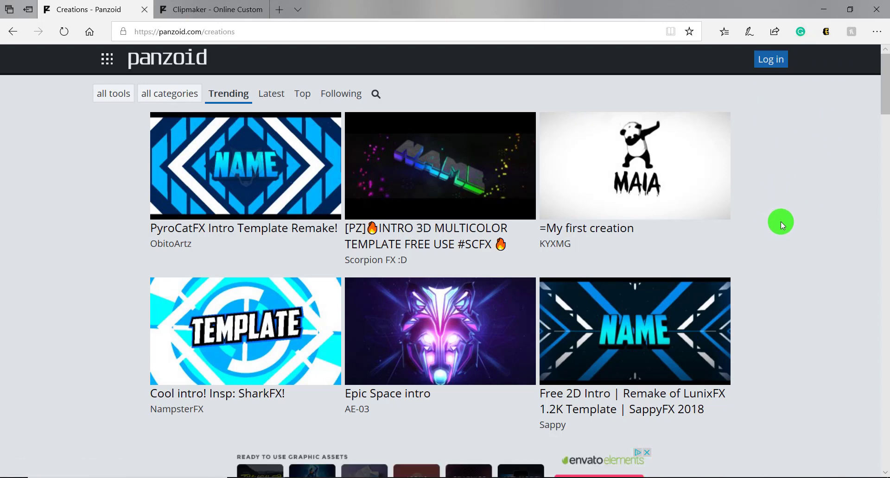
{"action": "scroll", "coordinate": [679, 306], "scroll_direction": "down", "scroll_amount": 20}
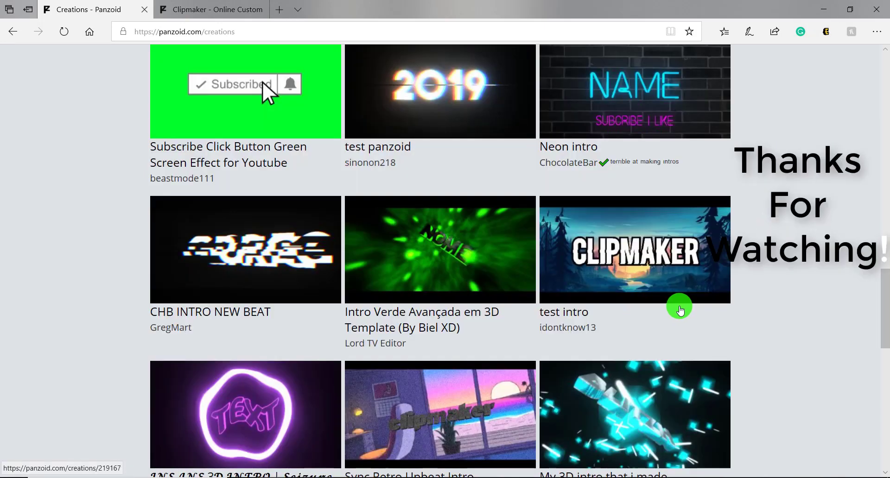